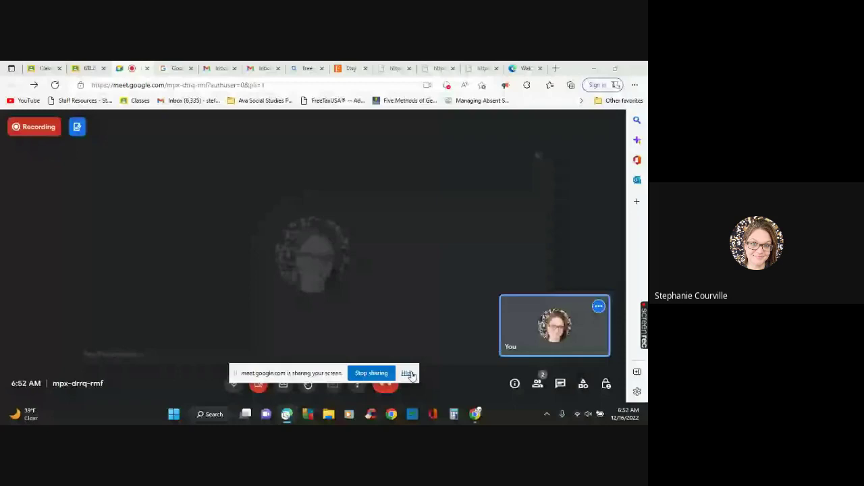
# - Hide the 'sharing your screen' notice so the Meet presentation keeps running
pyautogui.click(410, 372)
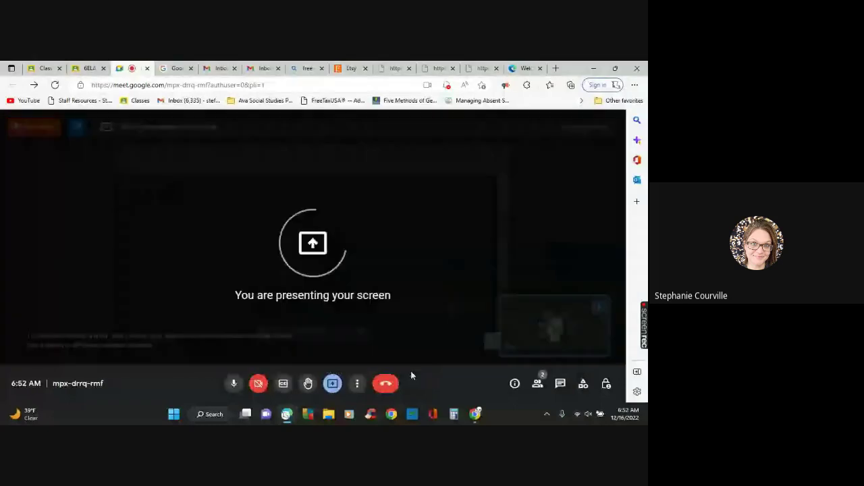
# - Bring up the GMetrix sign-in tab and highlight its gmetrix.net/Login.aspx?ReturnUrl=%2F address
pyautogui.click(475, 417)
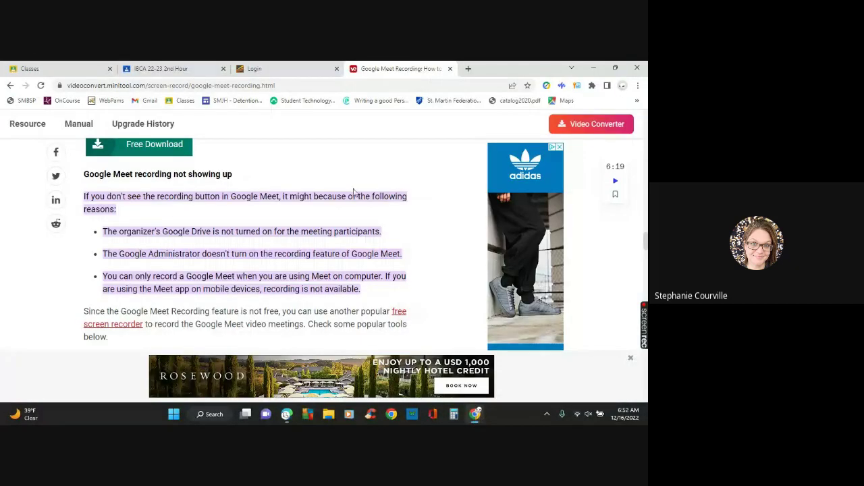
pyautogui.click(272, 69)
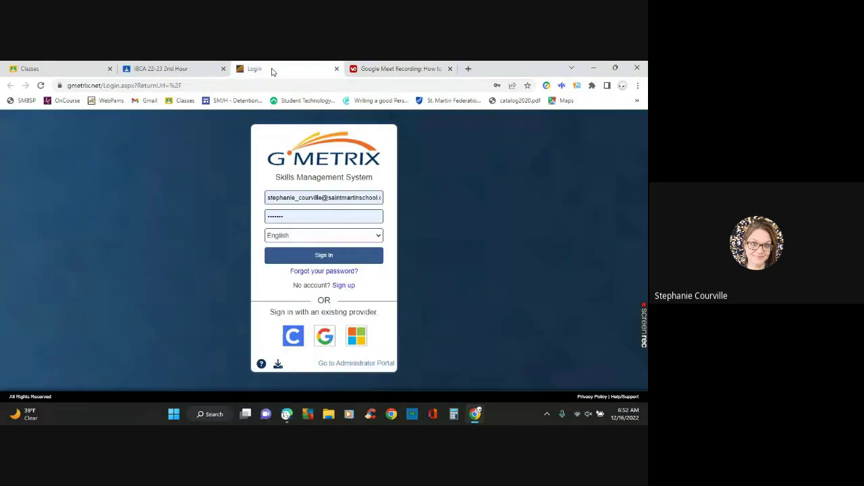
pyautogui.click(68, 86)
pyautogui.moveTo(68, 86); pyautogui.dragTo(187, 86)
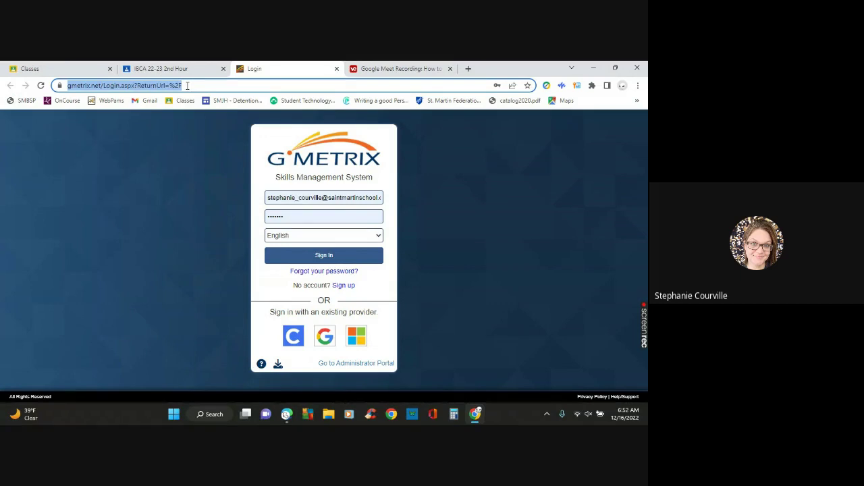
# - Sign in with the school Google account and go to Tests > New Test > Office 2019
pyautogui.click(324, 337)
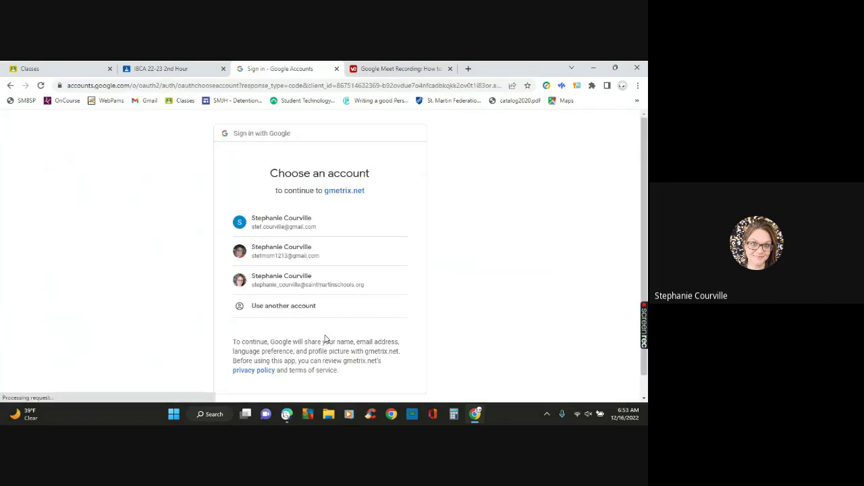
pyautogui.click(312, 281)
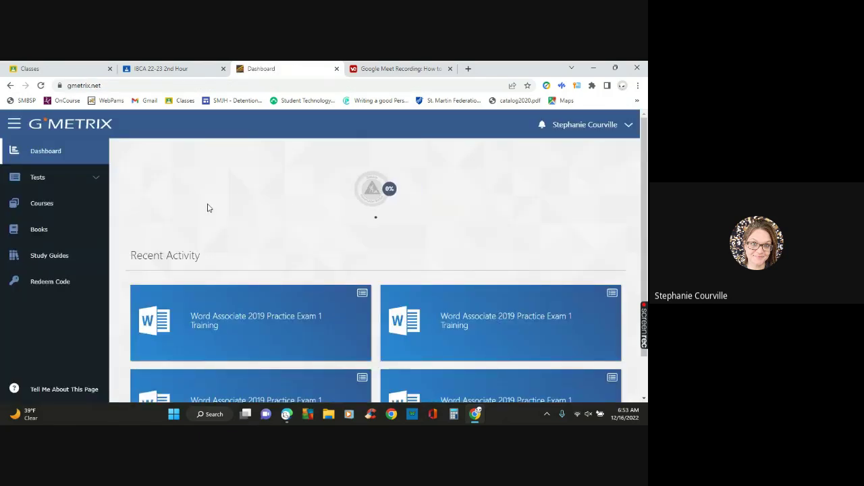
pyautogui.scroll(-1, 207, 208)
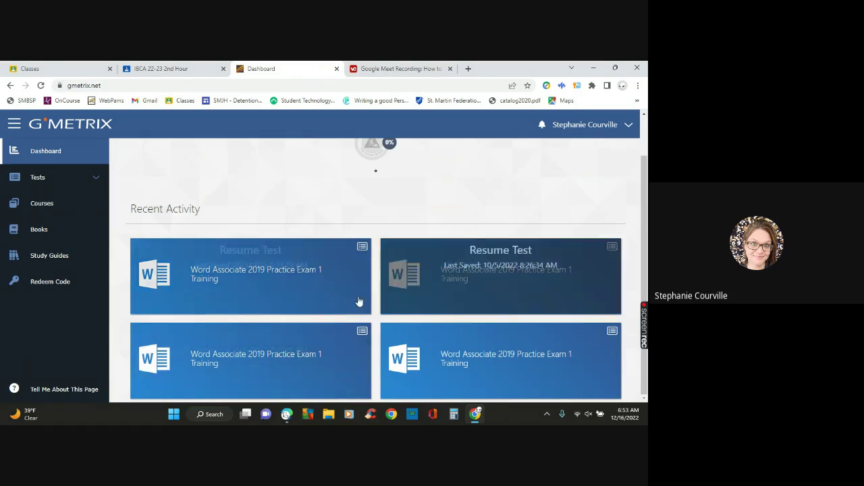
pyautogui.click(96, 182)
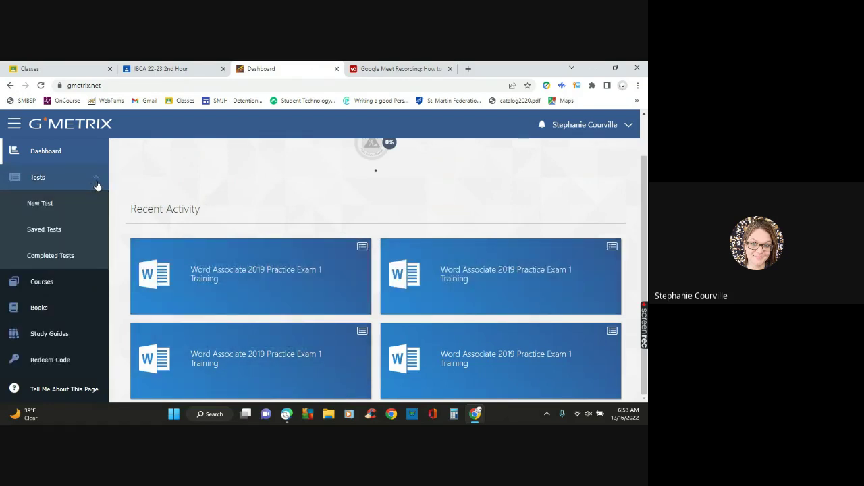
pyautogui.click(40, 206)
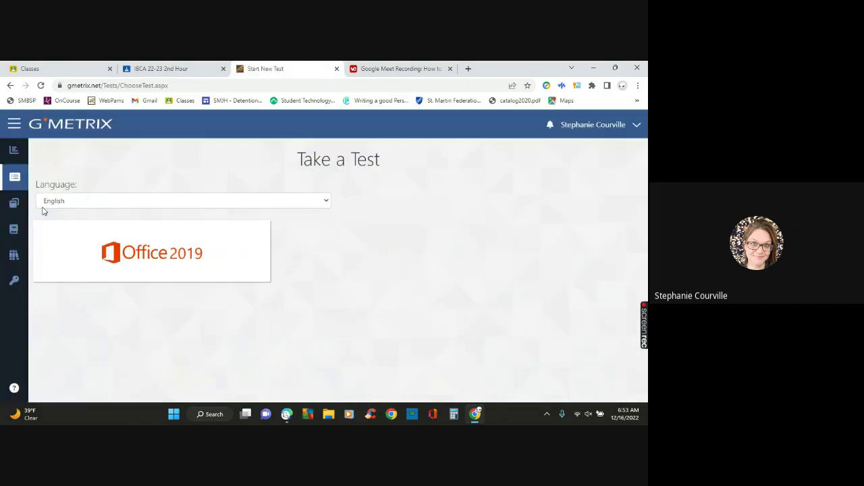
pyautogui.click(162, 261)
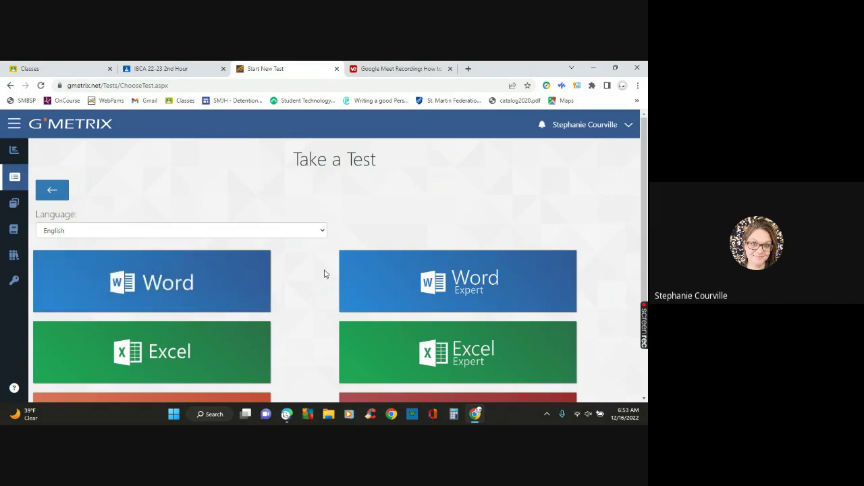
# - Open the Word tile and browse to Simulation Practice Tests 1–2 and Skill Reviews 1–3
pyautogui.click(171, 280)
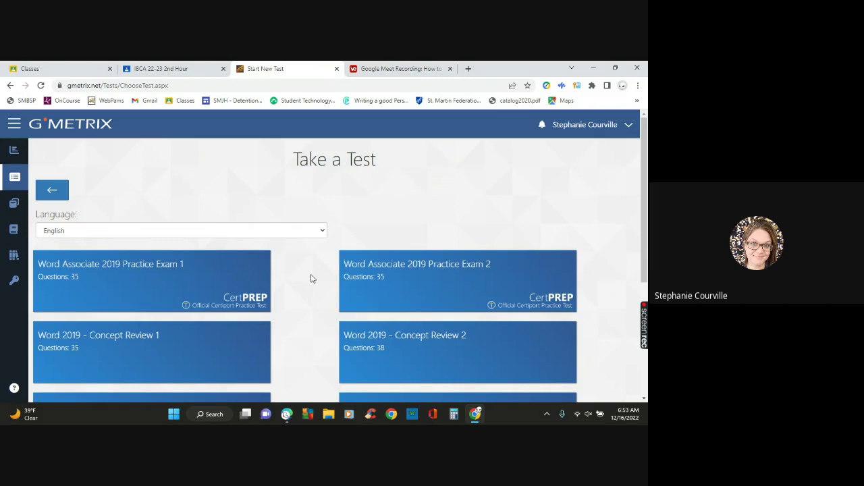
pyautogui.moveTo(245, 289)
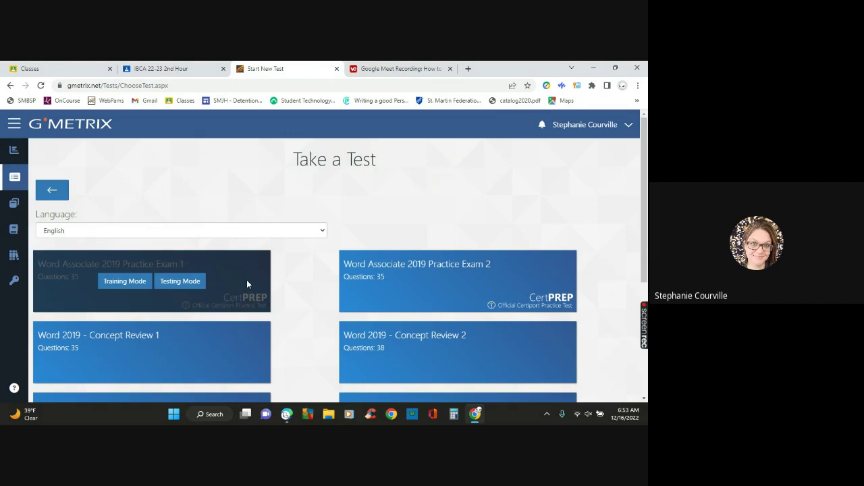
pyautogui.moveTo(367, 279)
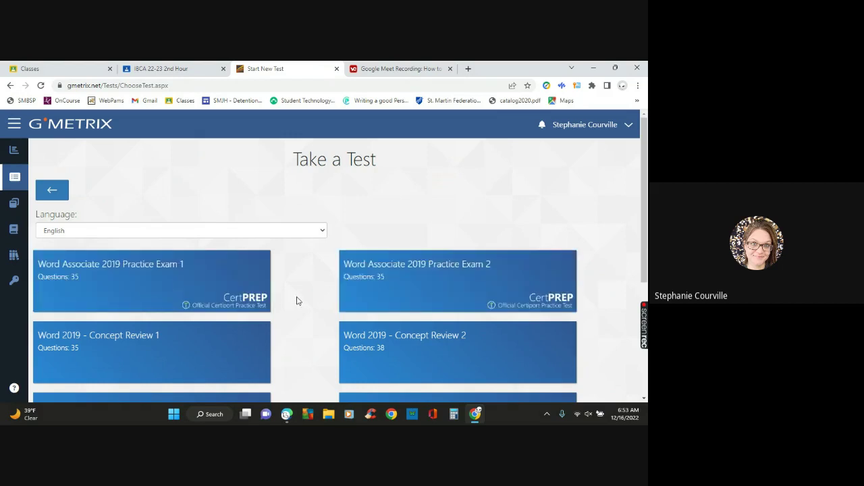
pyautogui.scroll(-3, 298, 300)
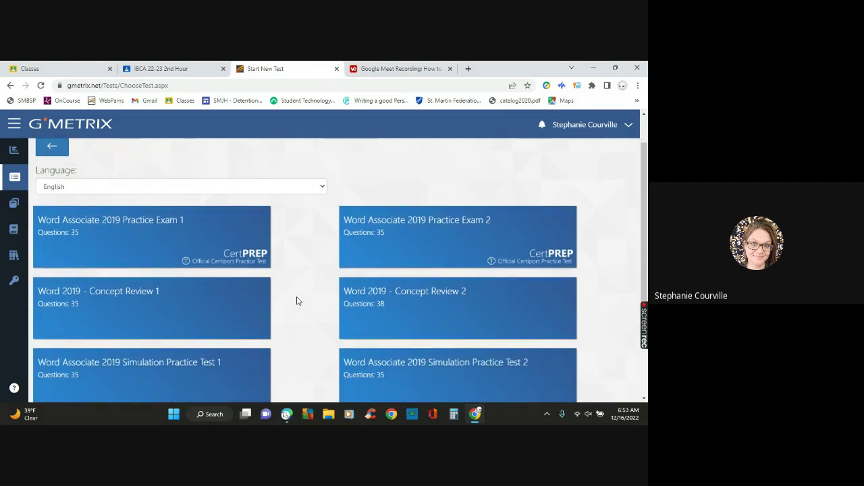
pyautogui.scroll(-3, 297, 301)
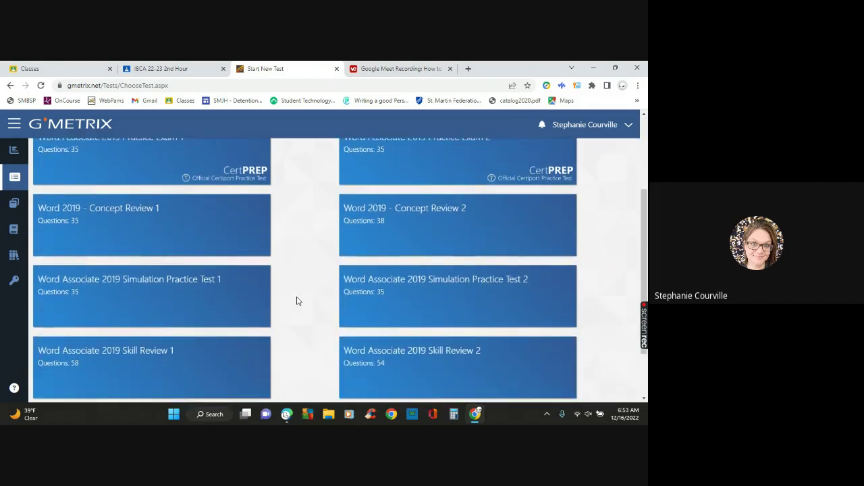
pyautogui.scroll(-1, 297, 301)
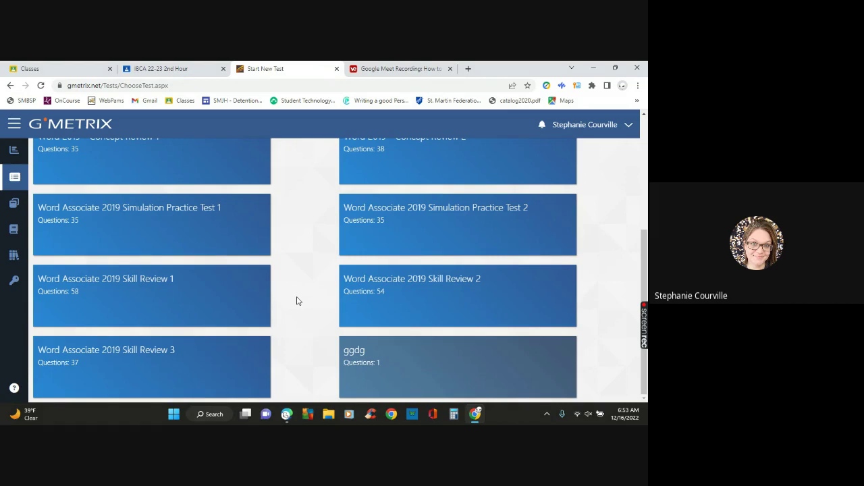
pyautogui.moveTo(183, 226)
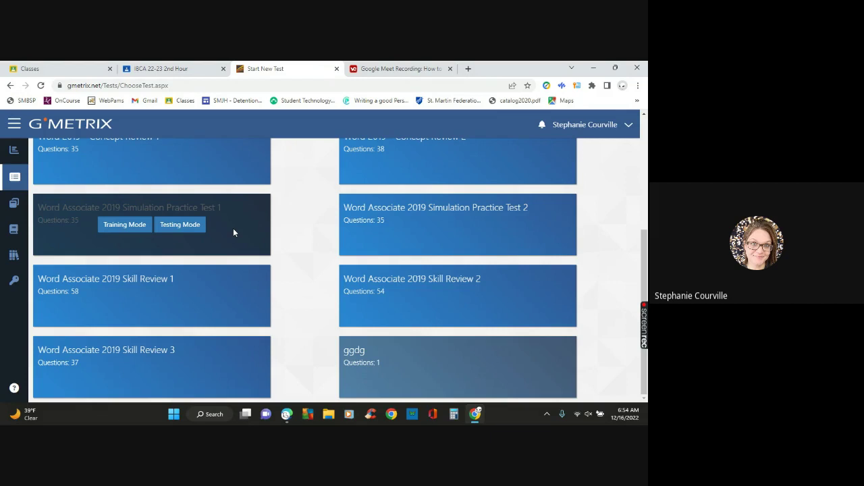
pyautogui.moveTo(396, 225)
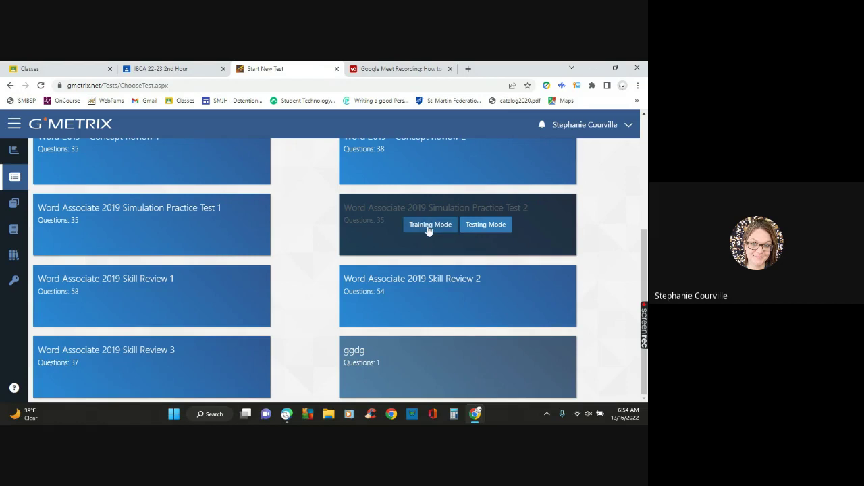
pyautogui.click(429, 227)
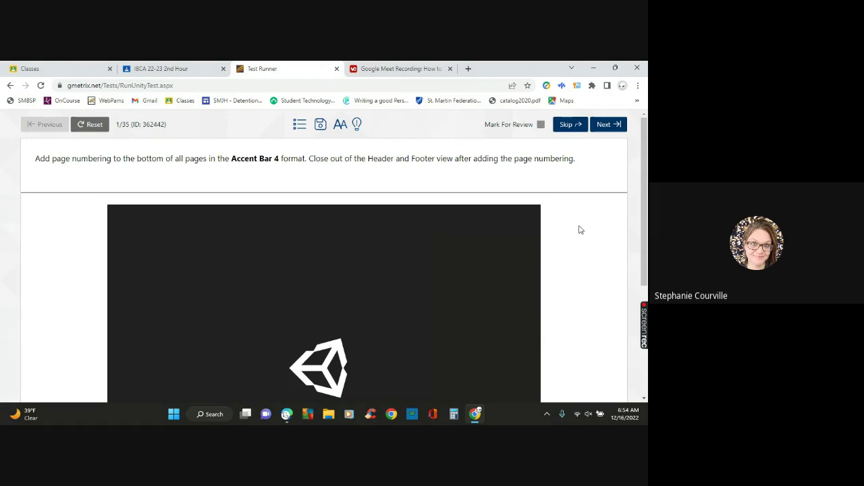
pyautogui.scroll(-2, 583, 246)
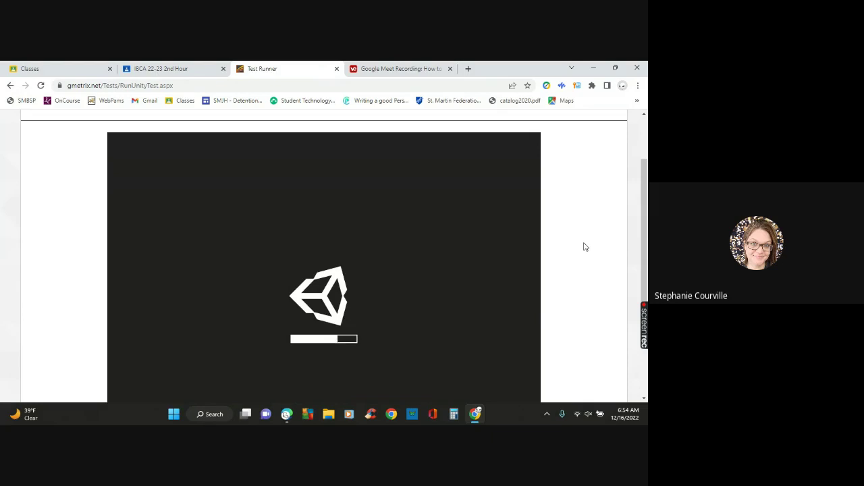
pyautogui.scroll(-1, 585, 248)
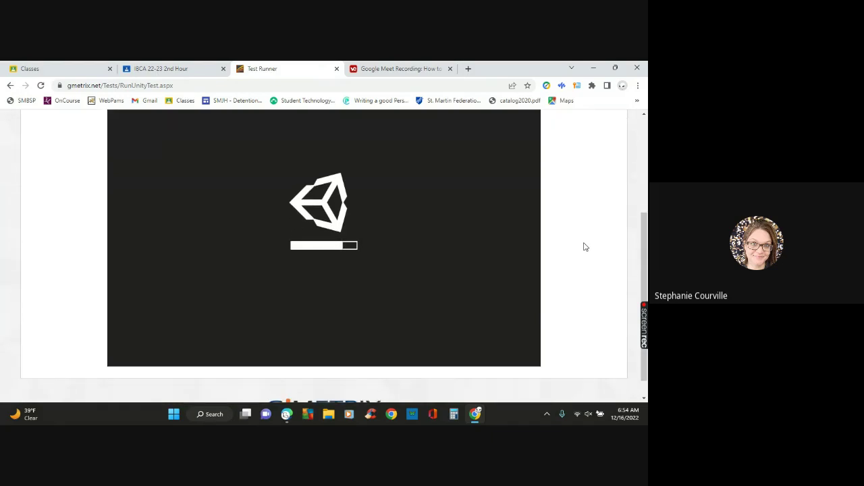
pyautogui.scroll(-1, 586, 247)
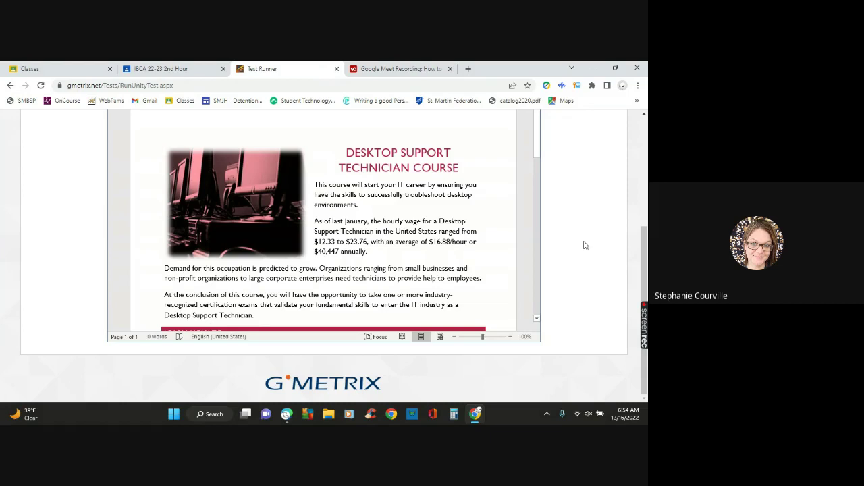
pyautogui.scroll(2, 585, 245)
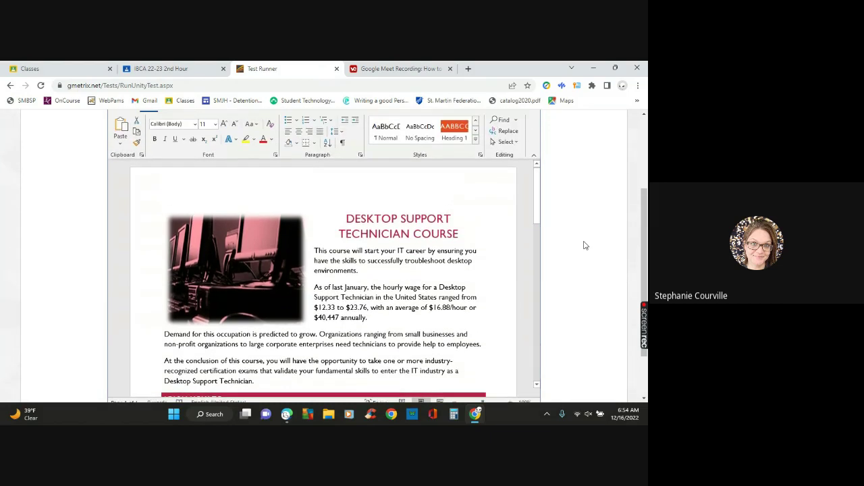
pyautogui.scroll(1, 586, 246)
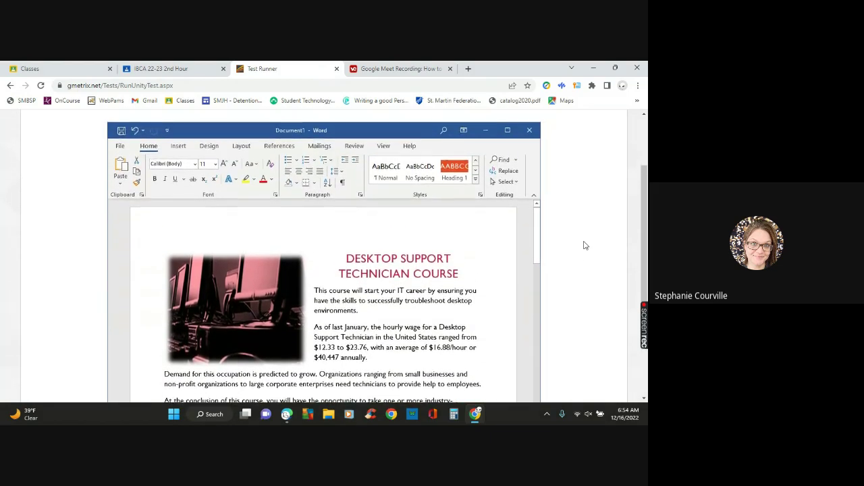
pyautogui.scroll(-1, 586, 245)
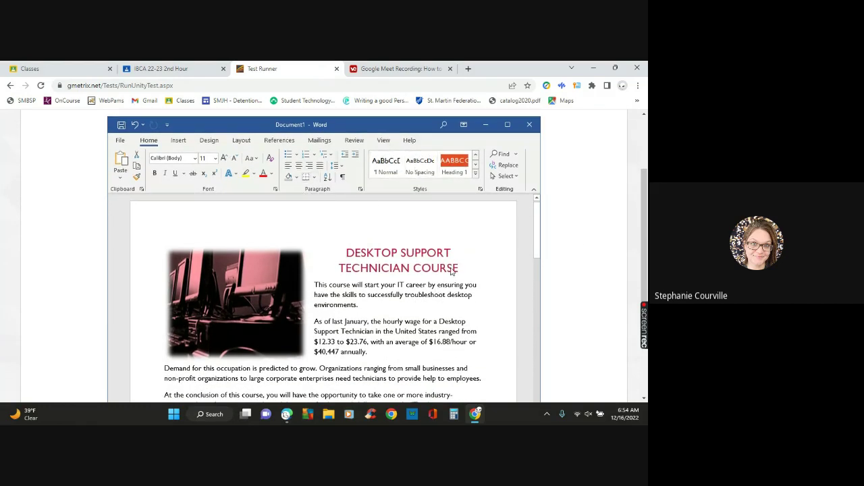
pyautogui.scroll(-15, 511, 313)
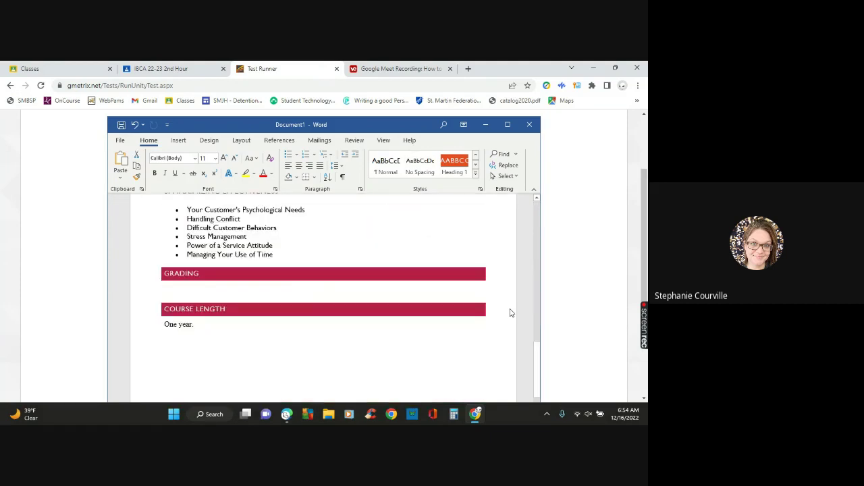
pyautogui.scroll(-3, 568, 316)
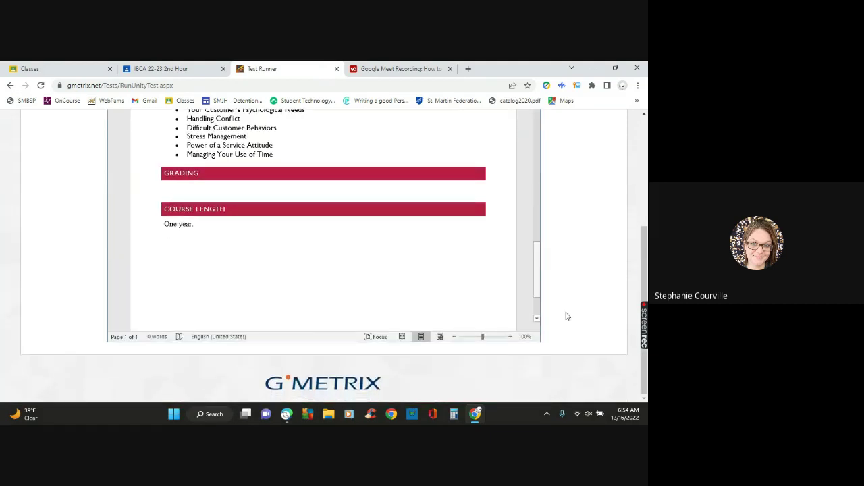
pyautogui.scroll(-3, 452, 258)
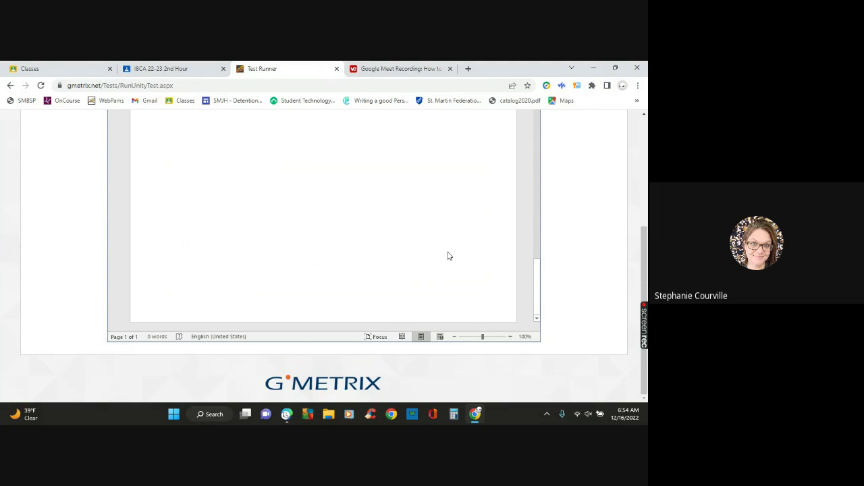
pyautogui.scroll(20, 448, 256)
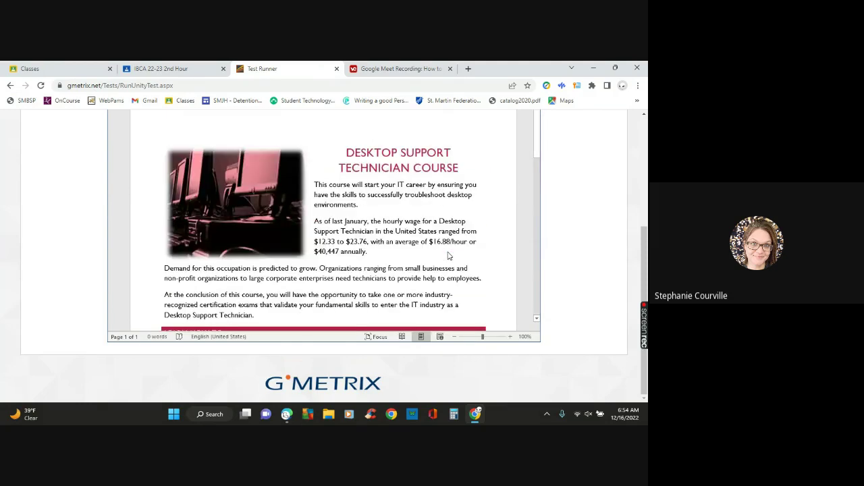
pyautogui.scroll(3, 598, 221)
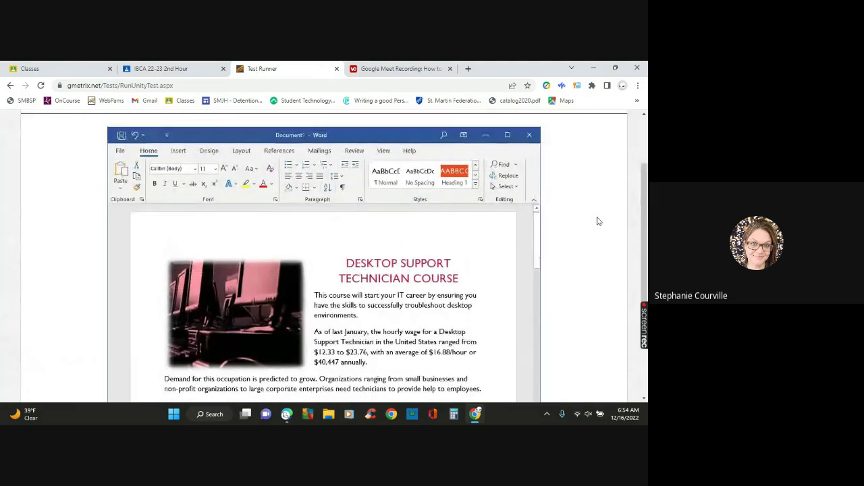
pyautogui.scroll(3, 598, 222)
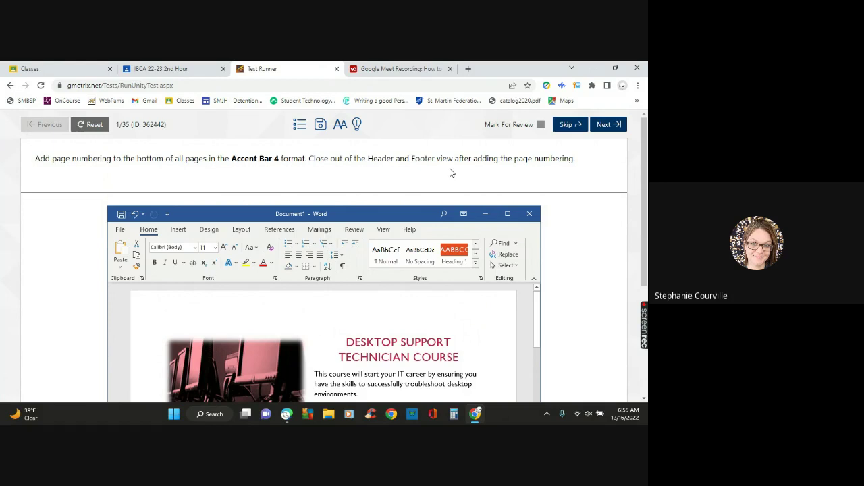
# - Submit the page-numbering answer, see it marked NOT correct, and bring the feedback back
pyautogui.click(608, 125)
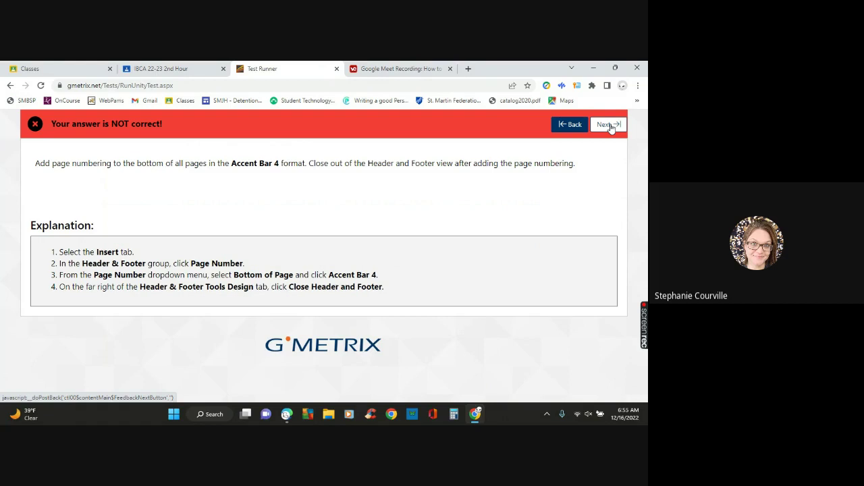
pyautogui.click(571, 125)
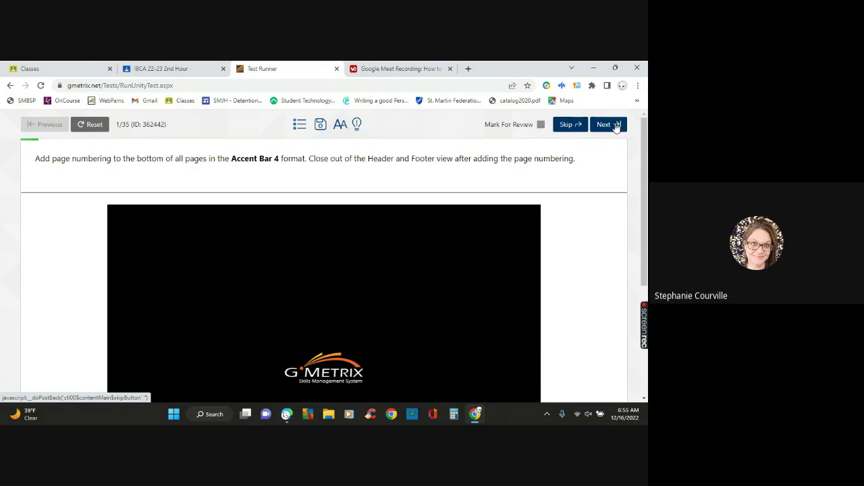
pyautogui.click(608, 125)
# - Advance to question 2 and let the Desktop Support Technician Course document load
pyautogui.click(616, 127)
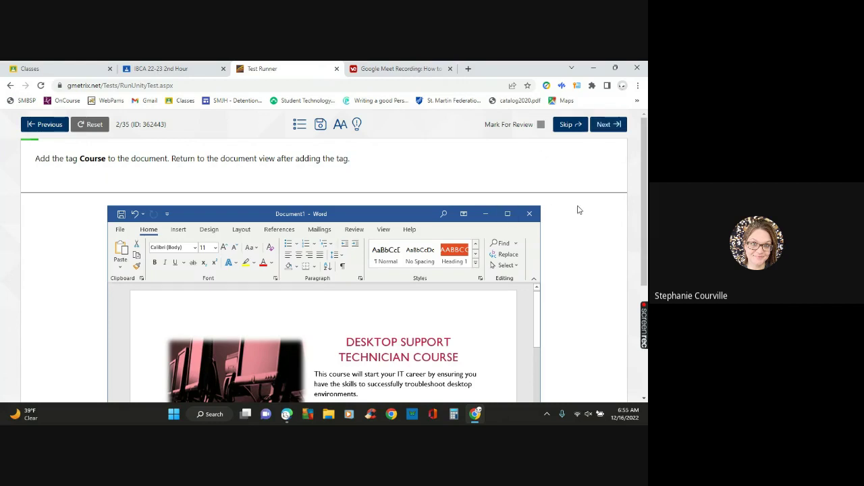
pyautogui.scroll(-1, 578, 210)
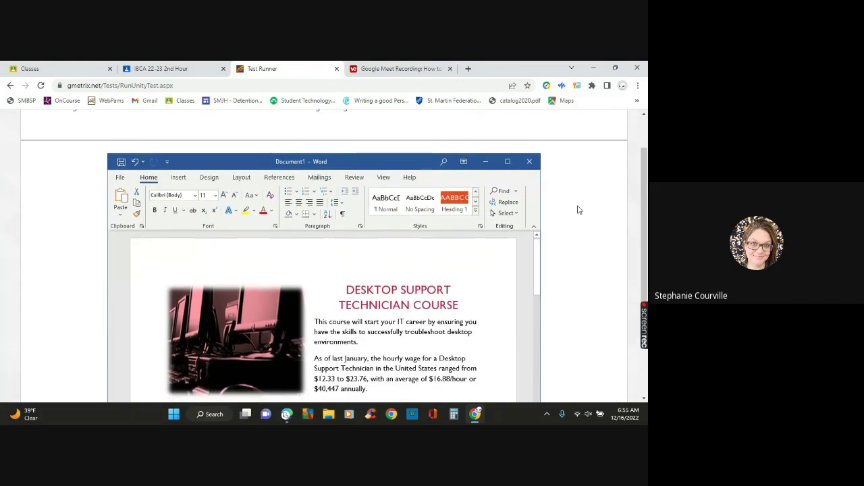
pyautogui.scroll(-2, 577, 210)
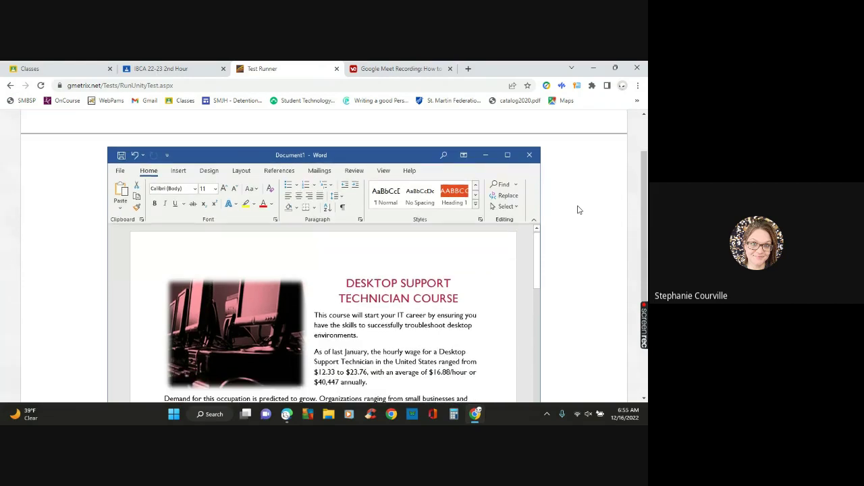
# - On the File > Info page, enter 'Course' in the document's Tags property
pyautogui.click(120, 139)
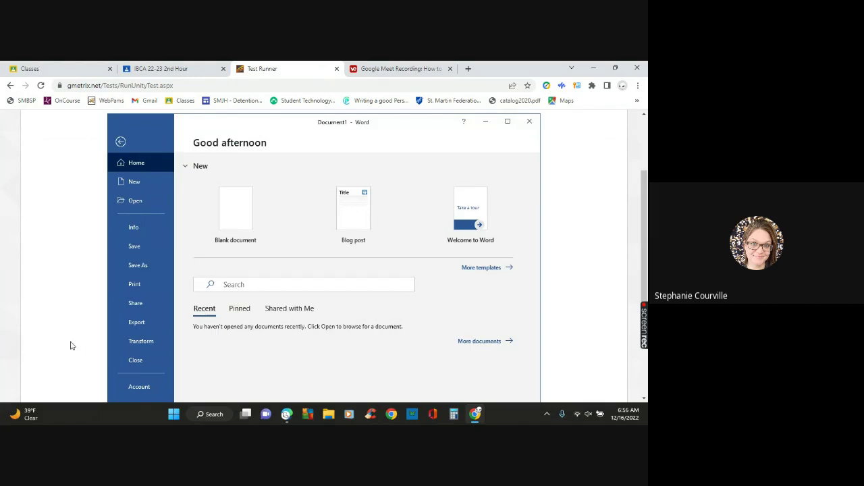
pyautogui.scroll(-3, 71, 345)
pyautogui.scroll(2, 71, 345)
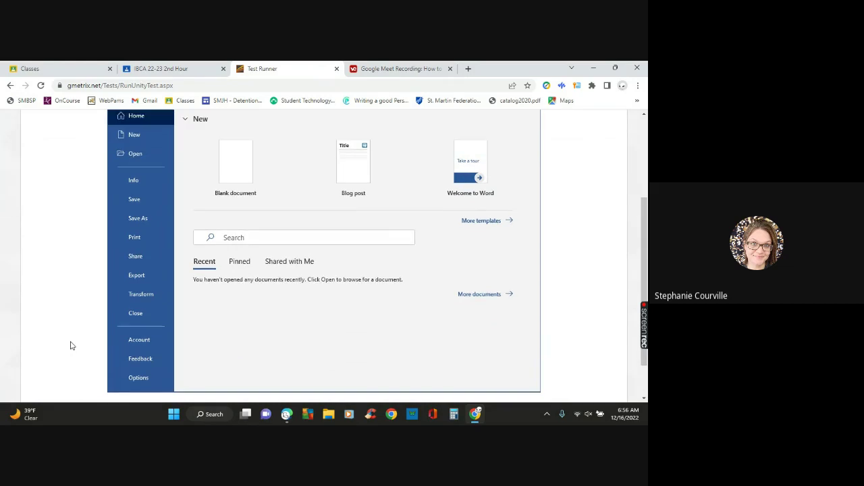
pyautogui.click(136, 181)
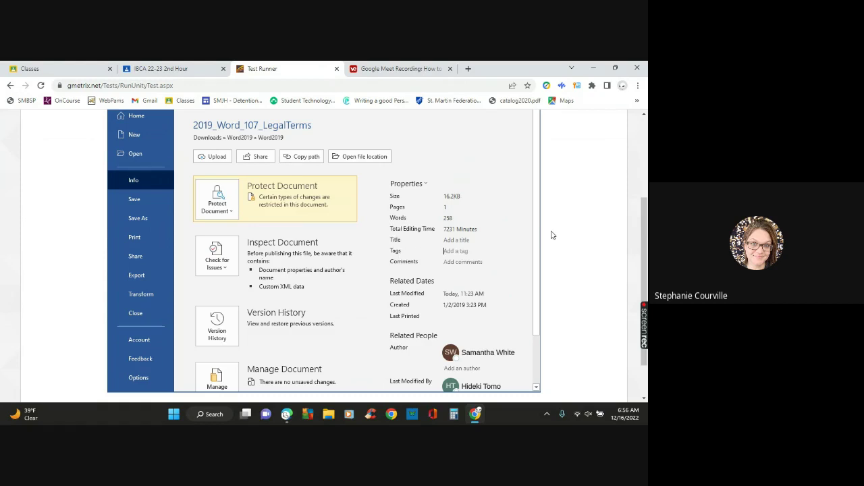
pyautogui.scroll(2, 551, 235)
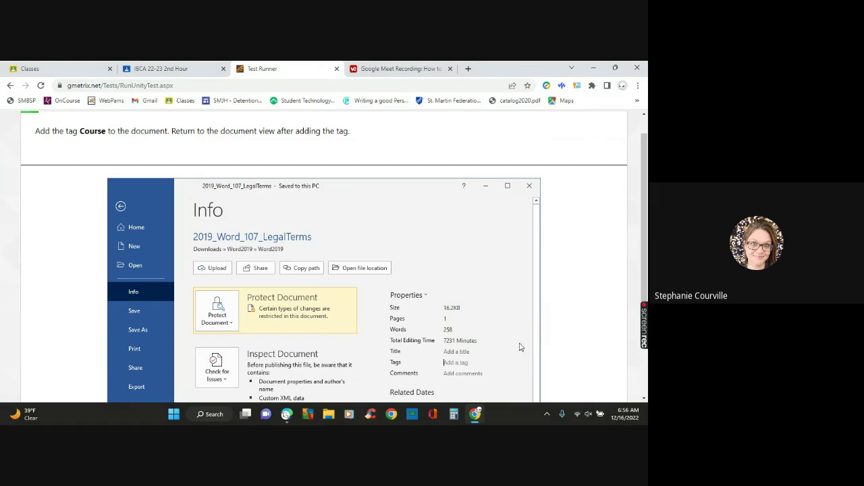
pyautogui.click(462, 364)
pyautogui.write('Course')
pyautogui.click(450, 367)
pyautogui.scroll(1, 578, 328)
pyautogui.scroll(-3, 578, 329)
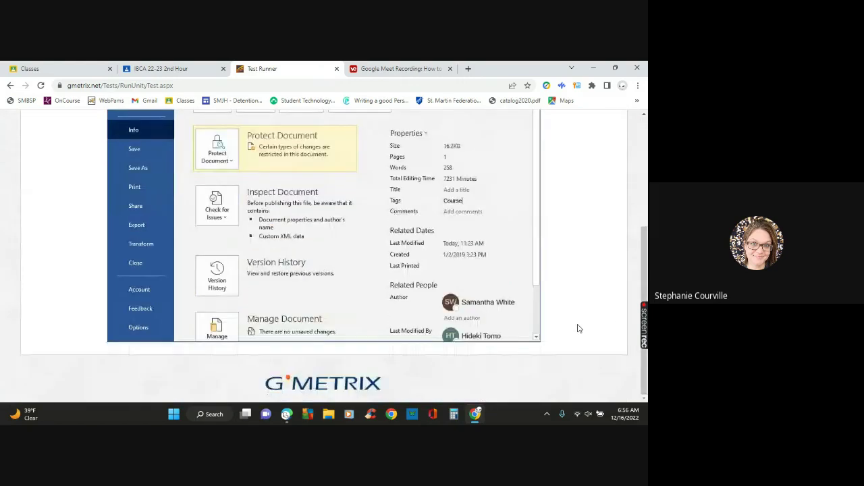
pyautogui.scroll(2, 578, 329)
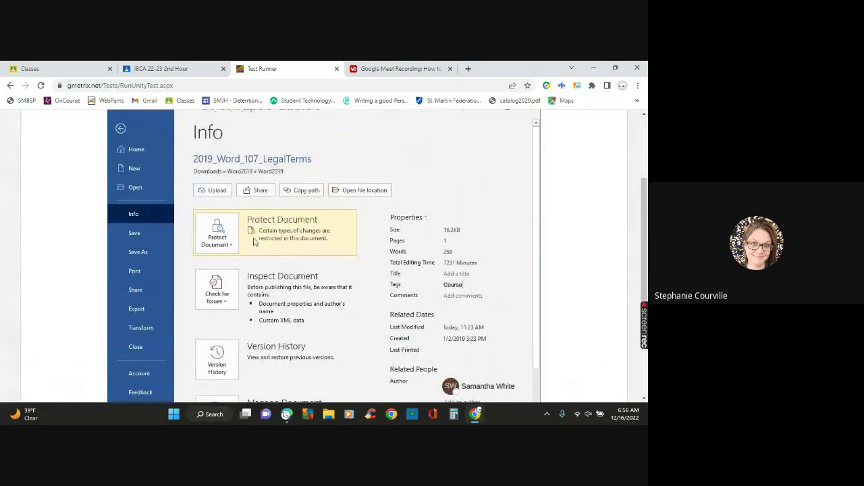
# - Return to the document, submit question 2 as correct, then switch to the Meet recording article tab
pyautogui.click(121, 129)
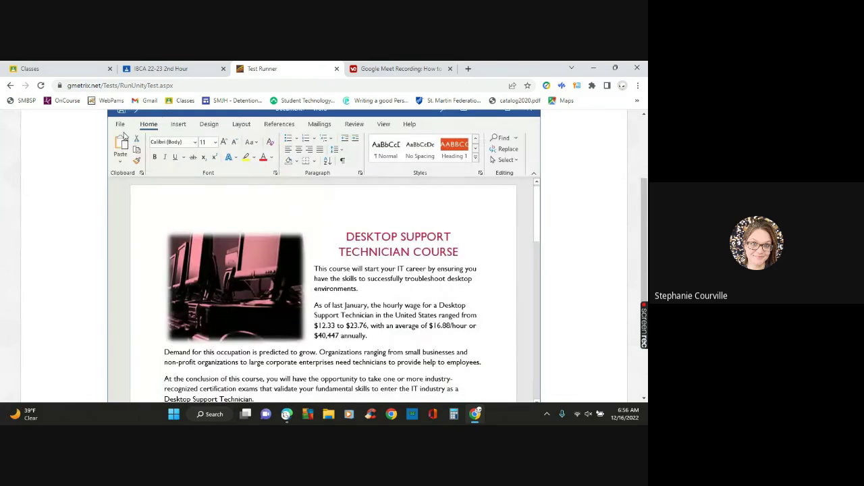
pyautogui.scroll(-2, 598, 163)
pyautogui.scroll(3, 598, 163)
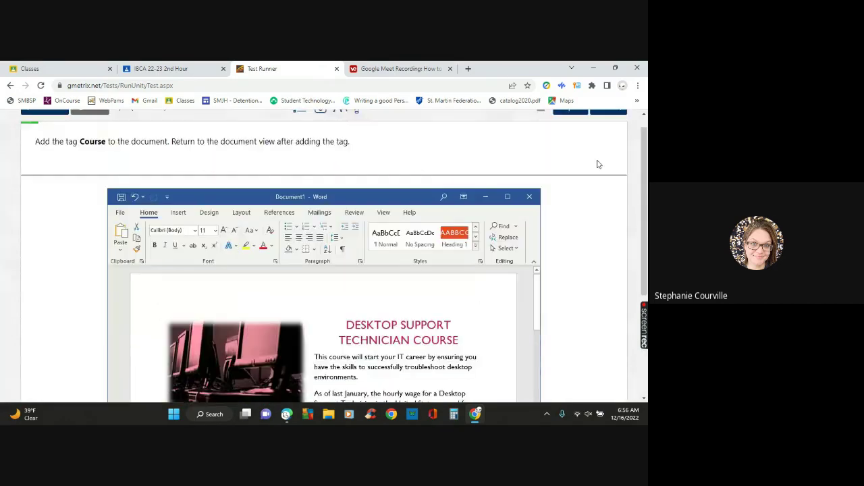
pyautogui.click(620, 126)
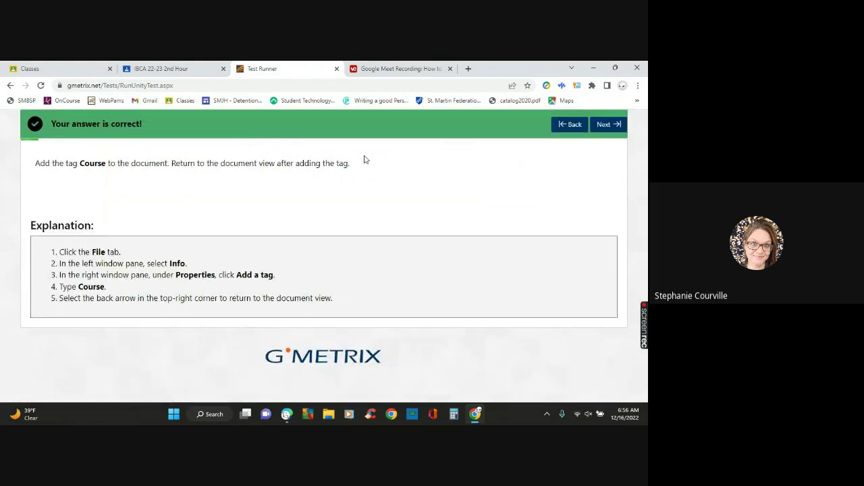
pyautogui.click(375, 70)
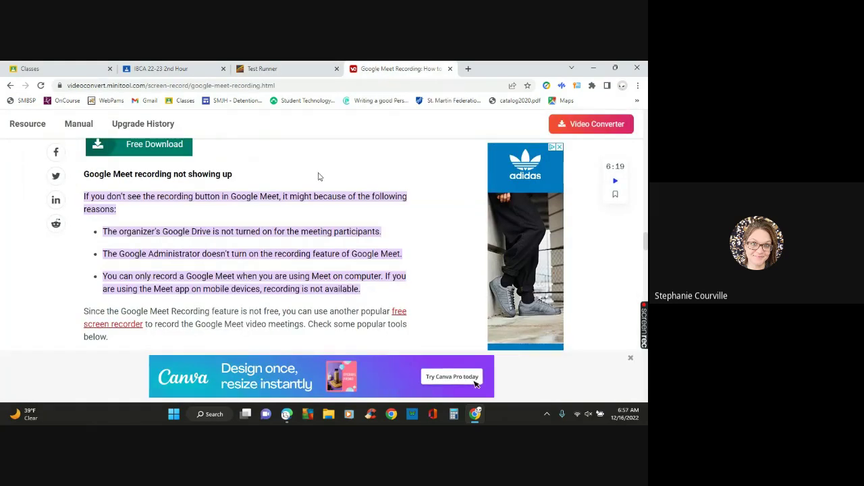
# - Scroll up the Google Meet Recording article, then close its tab
pyautogui.scroll(2, 319, 176)
pyautogui.scroll(8, 320, 176)
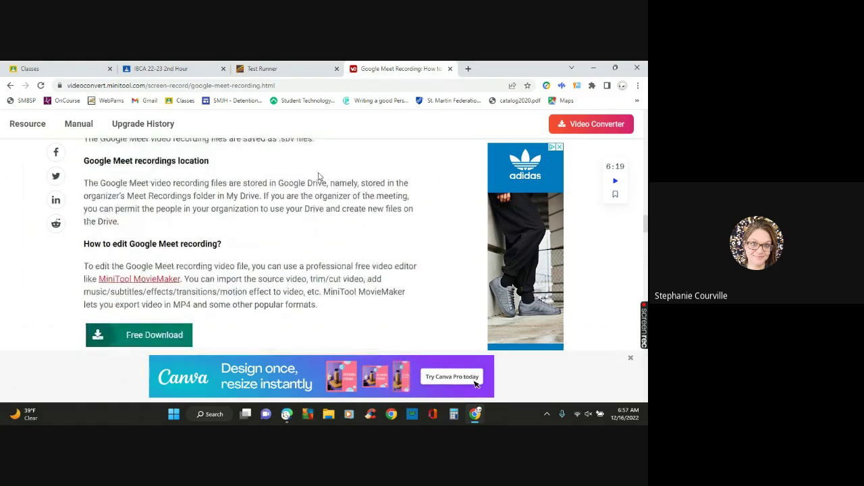
pyautogui.scroll(1, 320, 178)
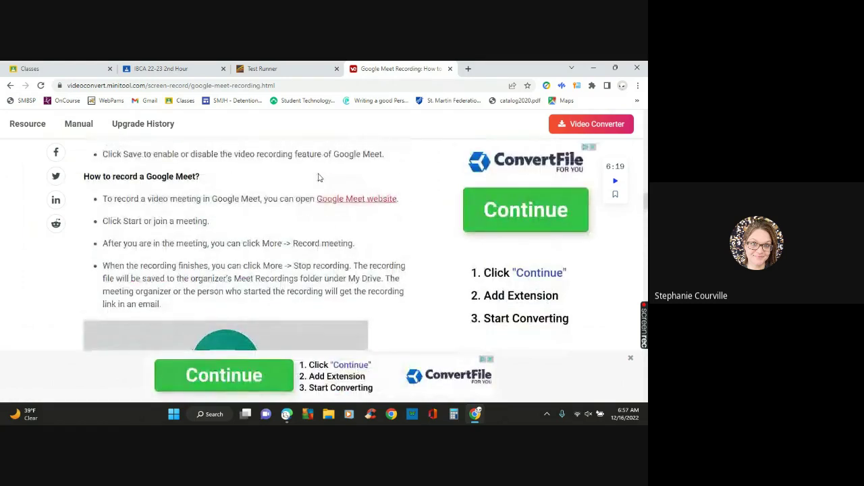
pyautogui.click(449, 69)
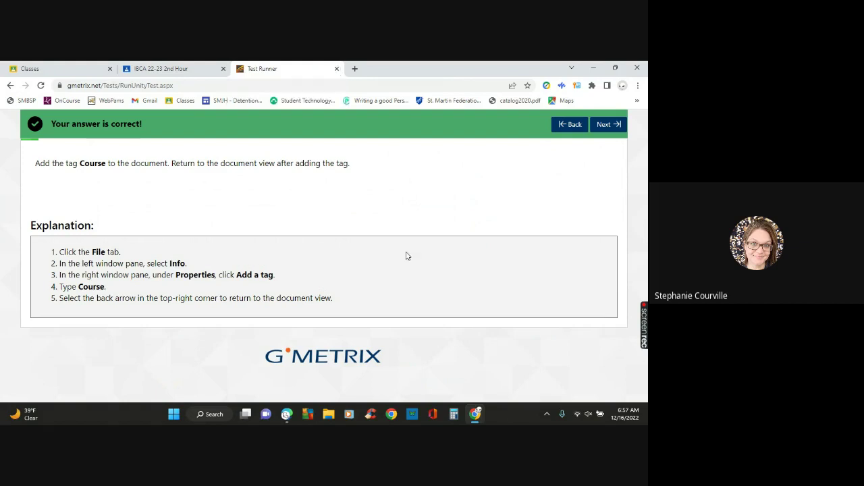
# - Switch to the Google Classroom Classes tab showing Photography, Reading, Science and other class cards
pyautogui.click(51, 74)
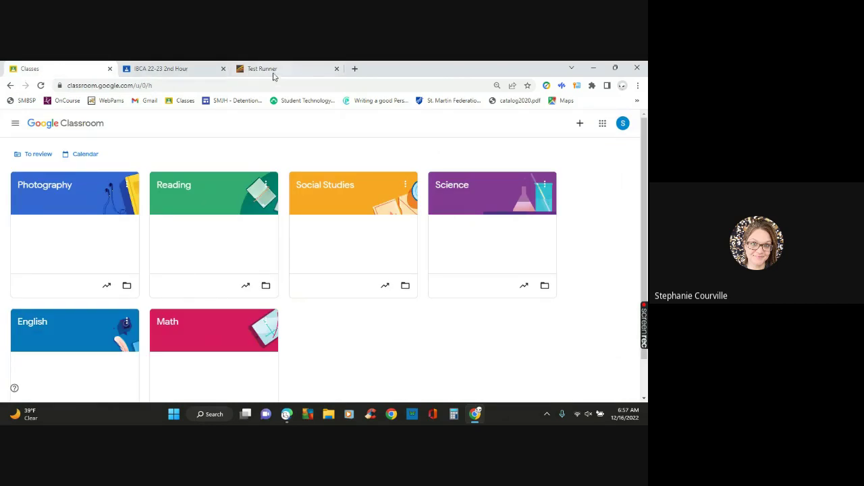